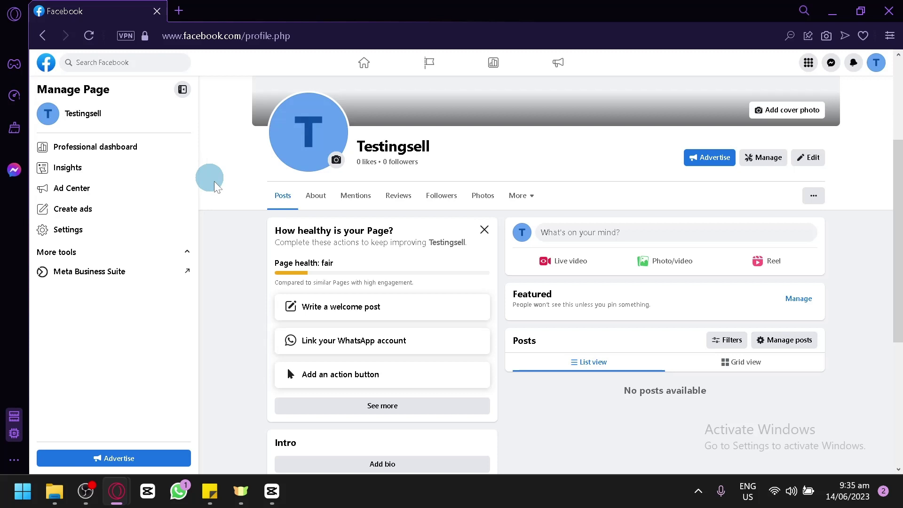
- Start adding an action button to the Testingsell Page and choose View Shop instead of Send message
{"action": "left_click", "coordinate": [814, 201]}
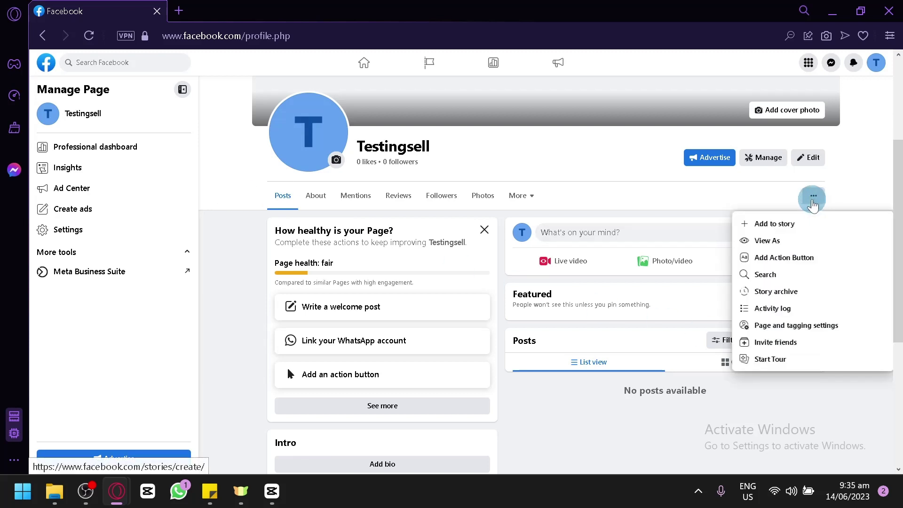
{"action": "left_click", "coordinate": [797, 260]}
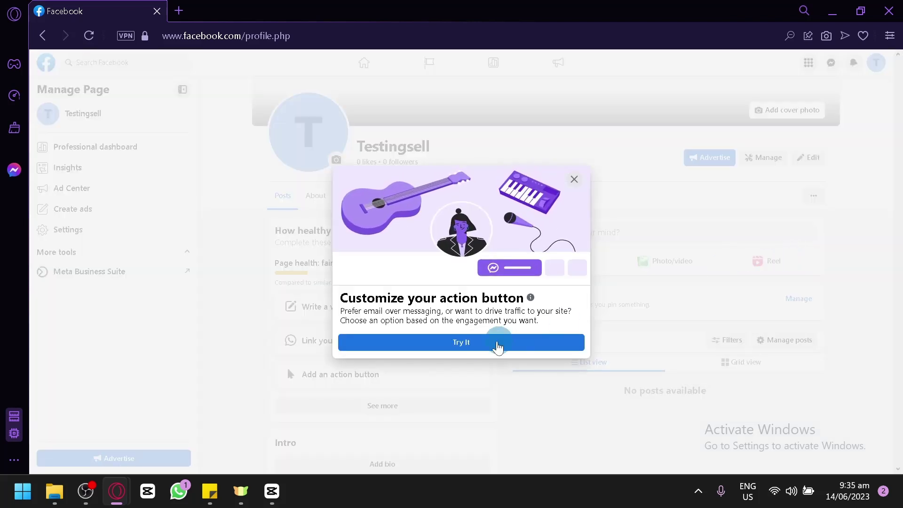
{"action": "left_click", "coordinate": [464, 344]}
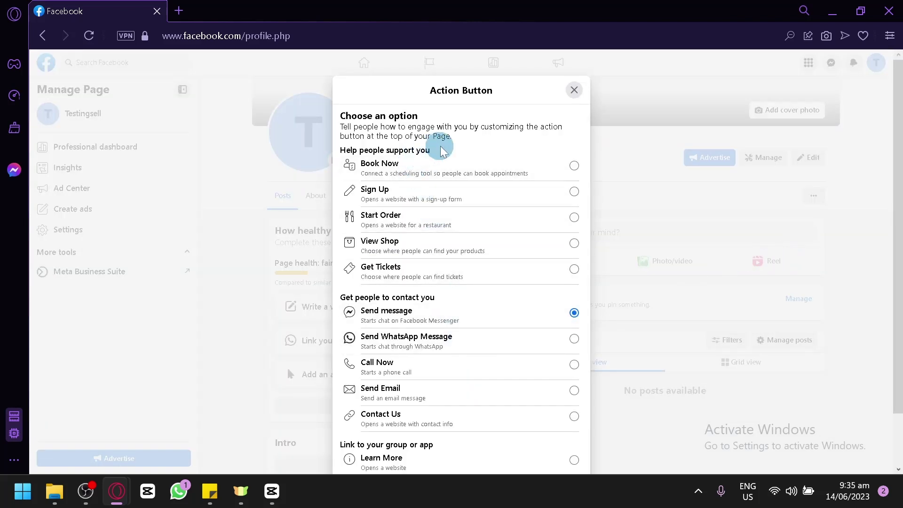
{"action": "left_click", "coordinate": [529, 250]}
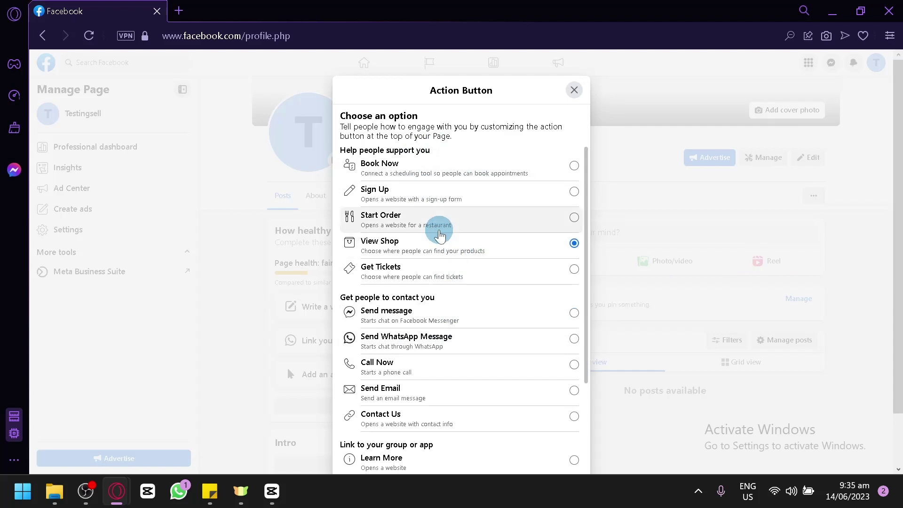
{"action": "scroll", "coordinate": [900, 226], "scroll_direction": "down", "scroll_amount": 2}
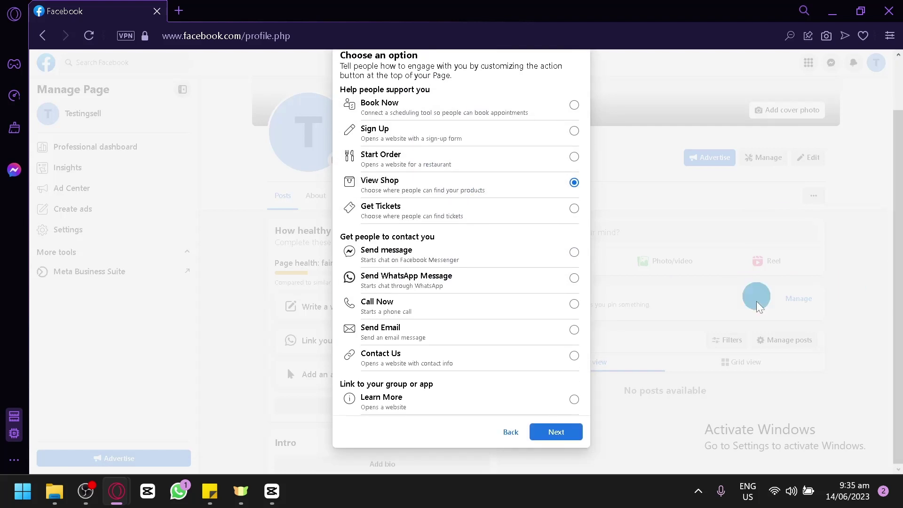
- Advance the View Shop setup to the step choosing where the button sends people
{"action": "left_click", "coordinate": [549, 428]}
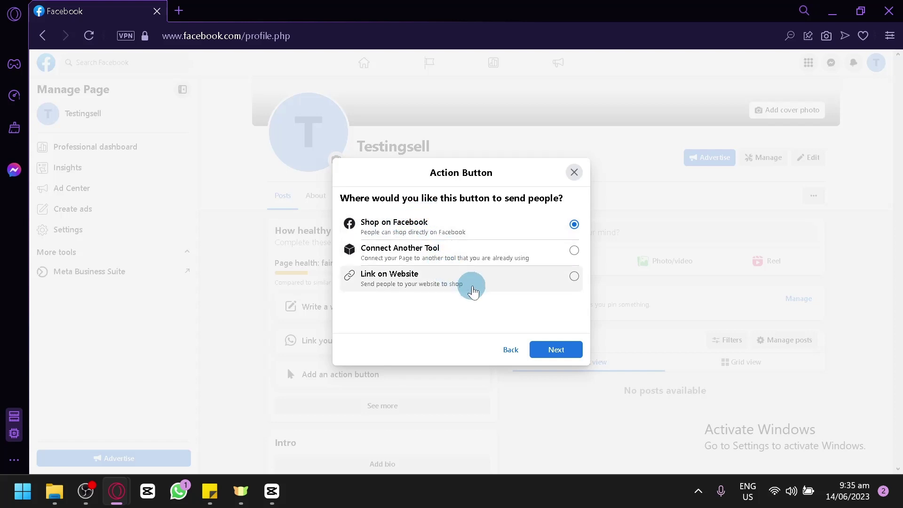
- Point the View Shop button to the website link shopify.com and save it
{"action": "left_click", "coordinate": [468, 283]}
{"action": "left_click", "coordinate": [557, 351]}
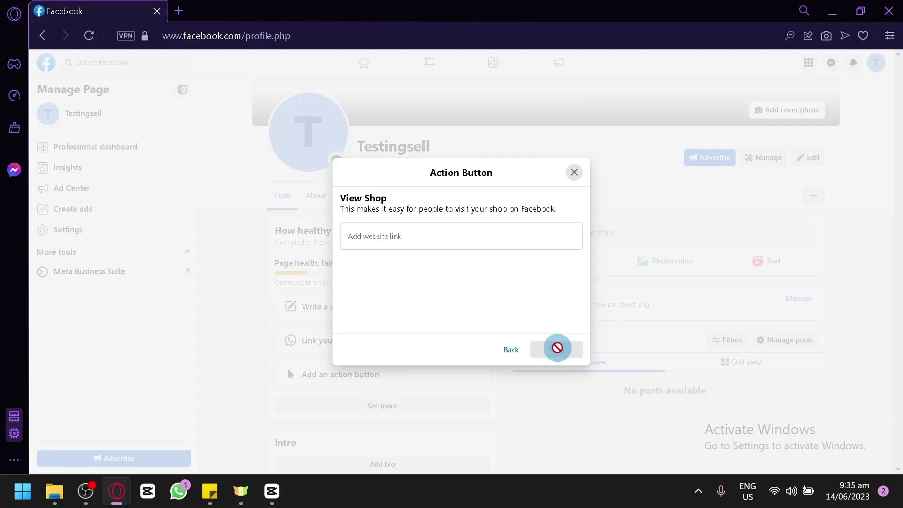
{"action": "left_click", "coordinate": [431, 241]}
{"action": "type", "text": "s"}
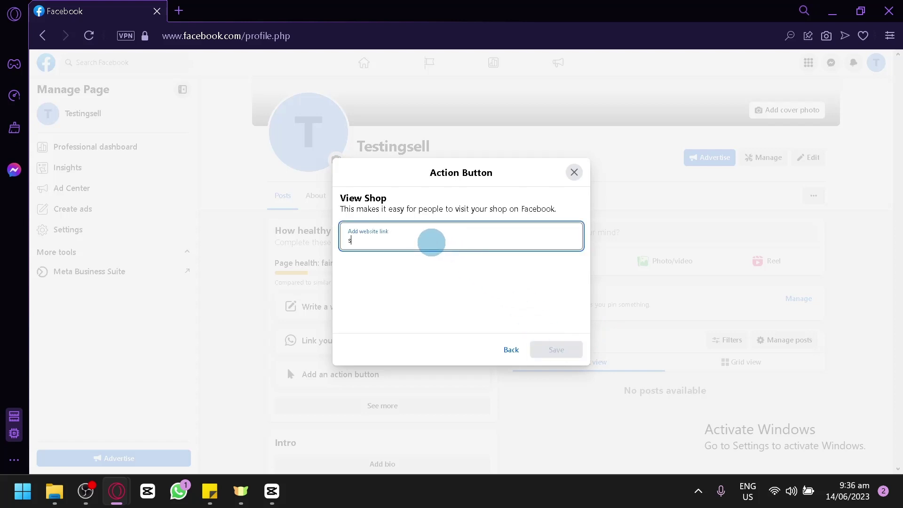
{"action": "type", "text": "hopify.com"}
{"action": "left_click", "coordinate": [570, 344]}
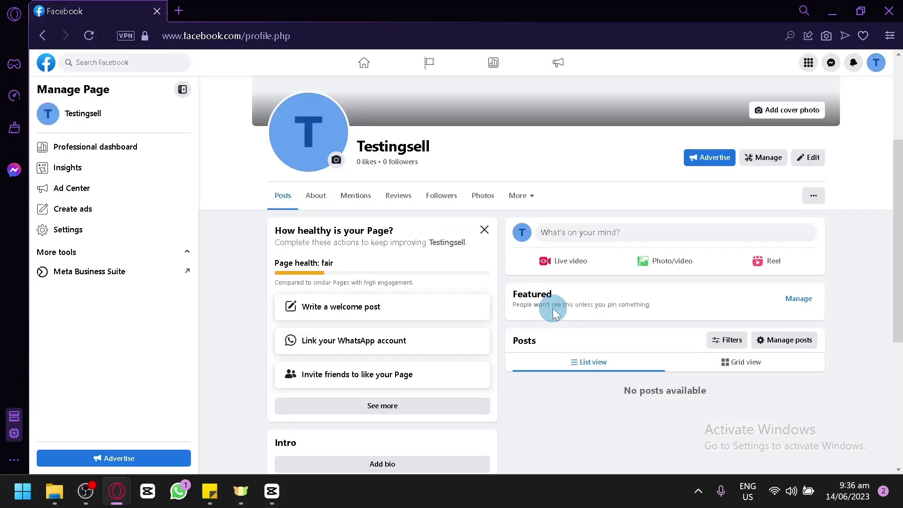
{"action": "left_click", "coordinate": [815, 198]}
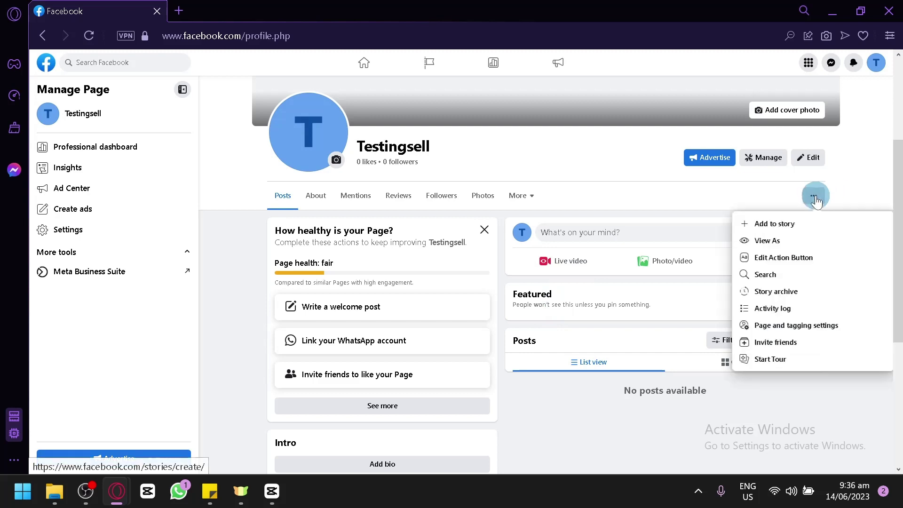
{"action": "left_click", "coordinate": [779, 239]}
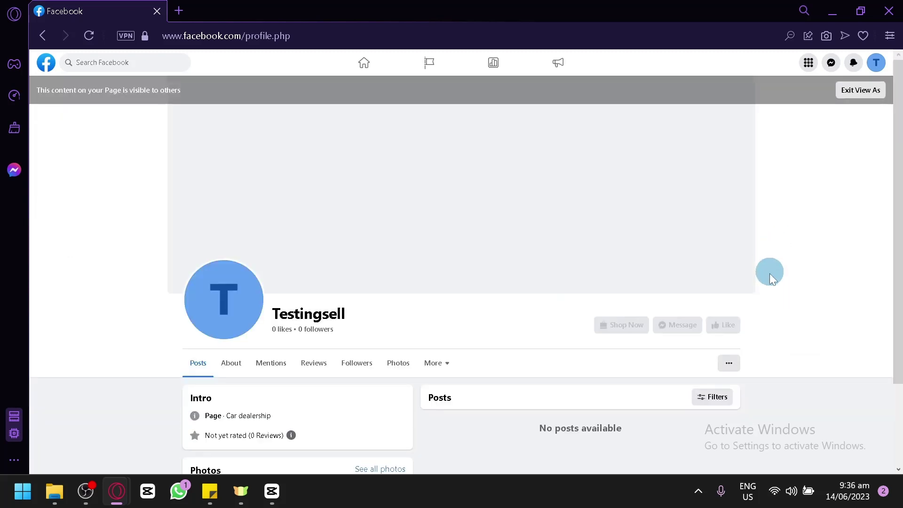
{"action": "scroll", "coordinate": [770, 273], "scroll_direction": "down", "scroll_amount": 1}
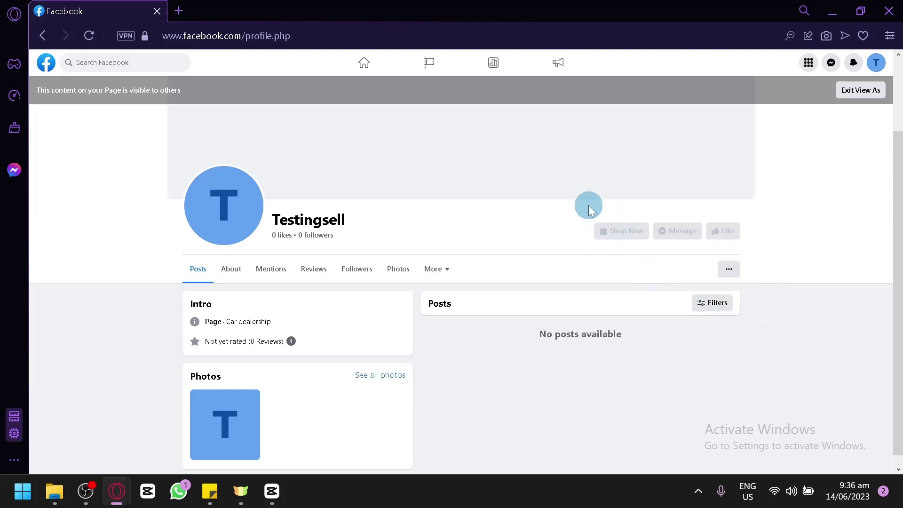
{"action": "scroll", "coordinate": [590, 210], "scroll_direction": "down", "scroll_amount": 1}
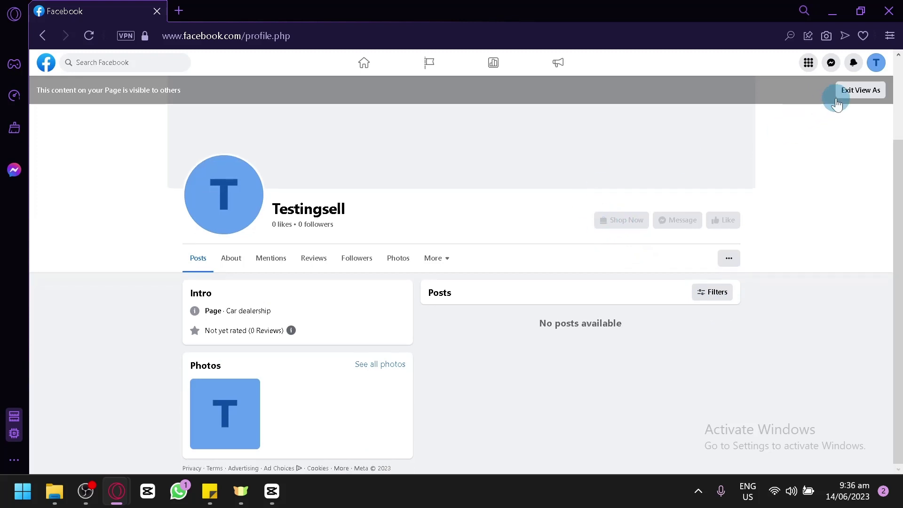
{"action": "left_click", "coordinate": [852, 92]}
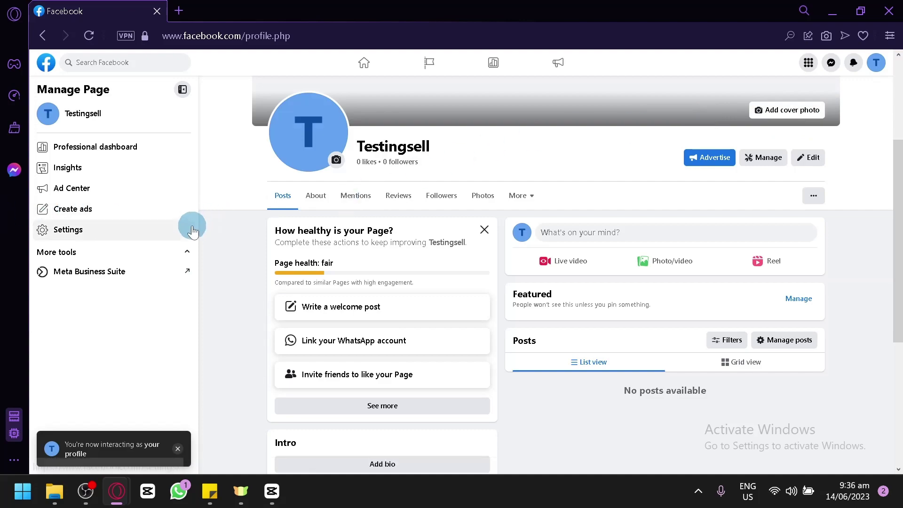